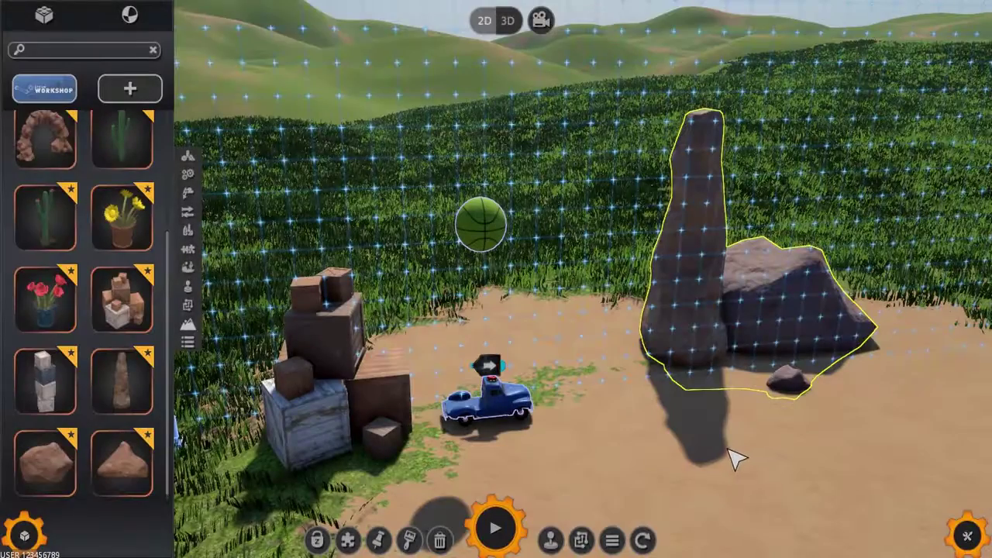
Select the green ball in the desert level scene.
{"action": "left_click", "coordinate": [504, 235]}
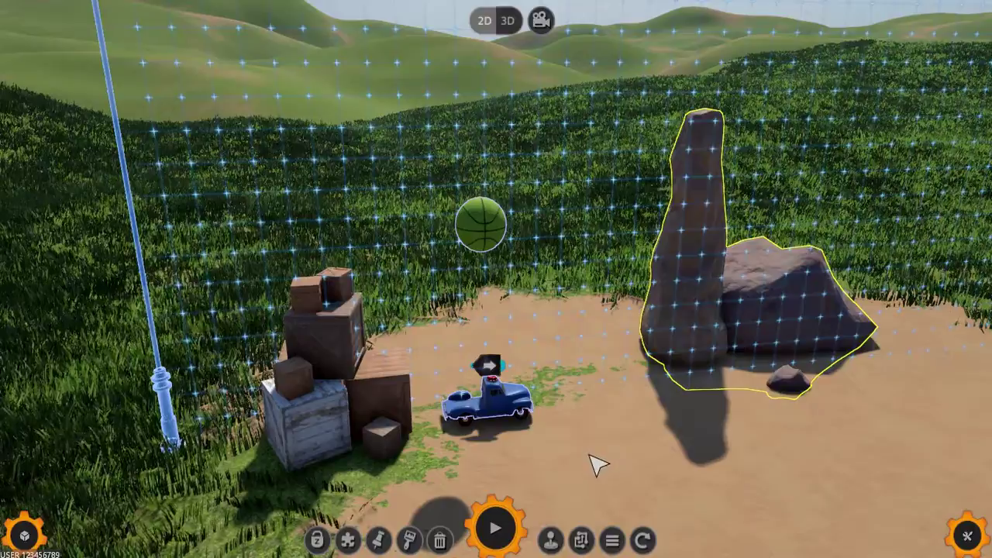
{"action": "right_click_drag", "start_coordinate": [594, 460], "coordinate": [627, 465]}
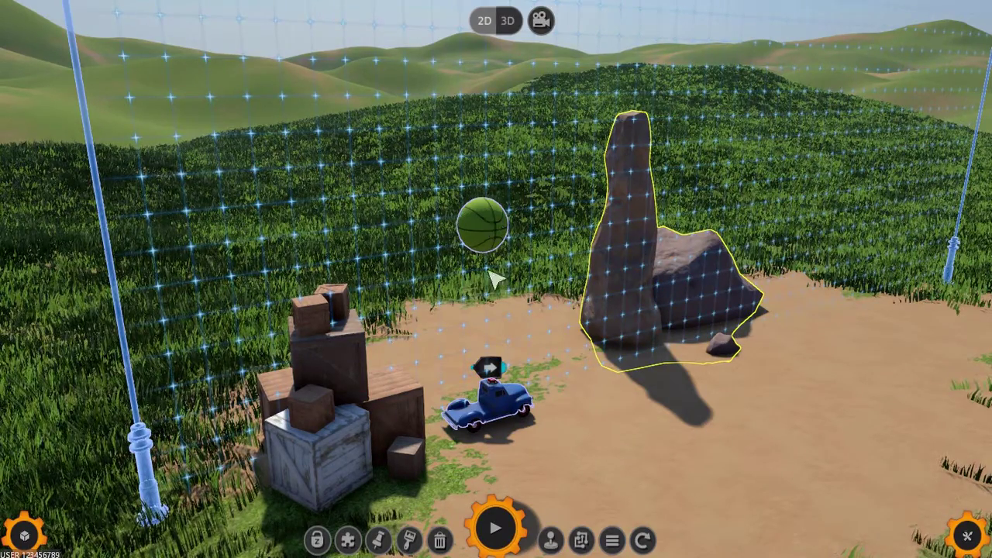
{"action": "left_click", "coordinate": [496, 528]}
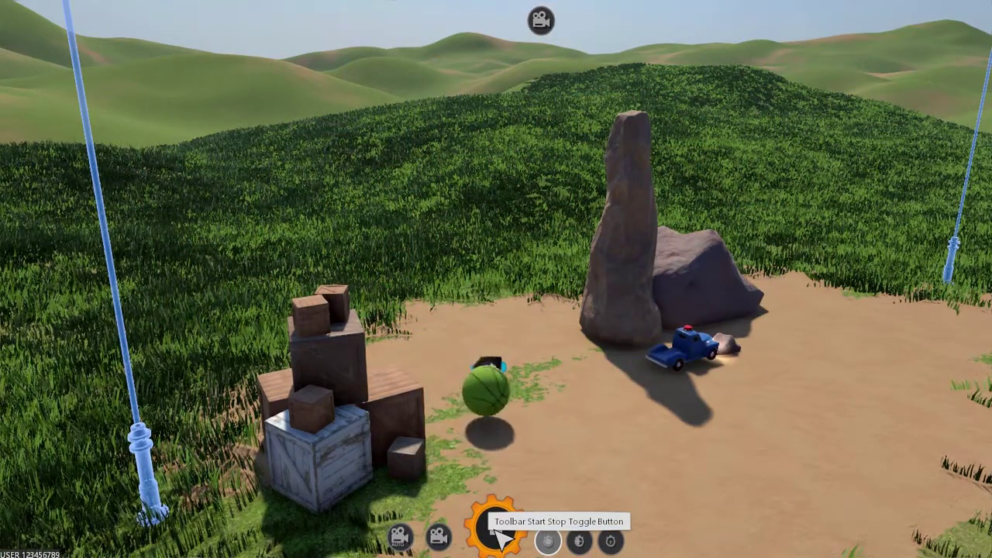
{"action": "left_click", "coordinate": [498, 533]}
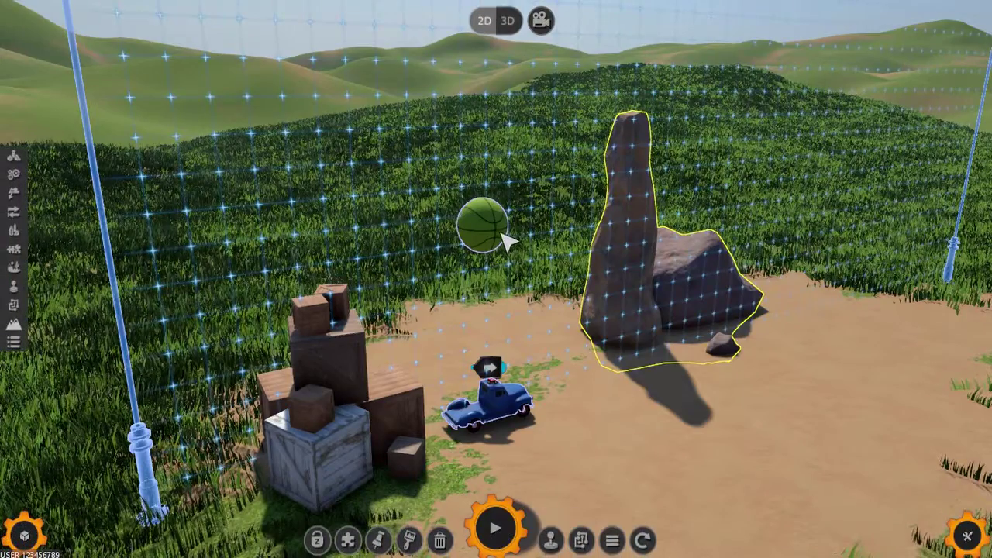
{"action": "left_click", "coordinate": [25, 535]}
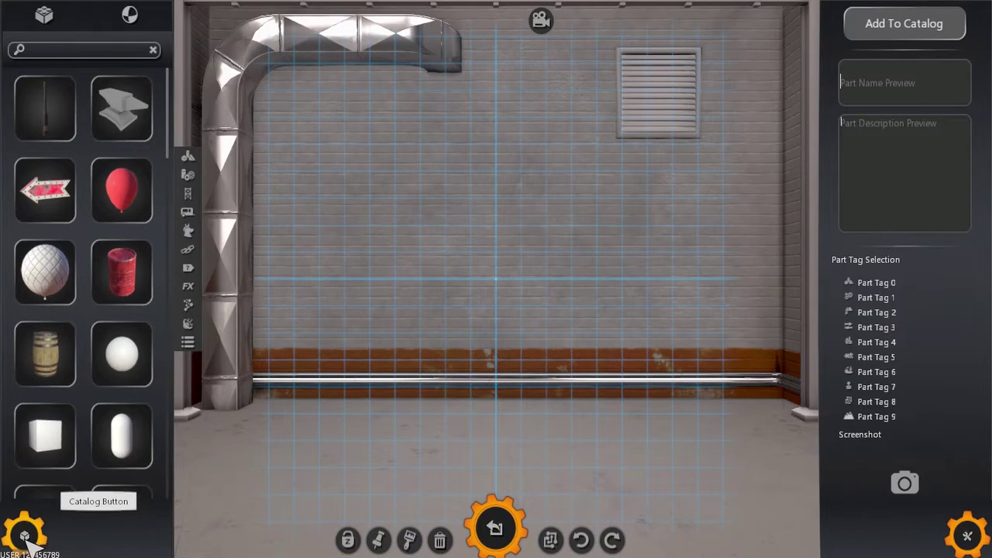
Hide and reshow the parts list, then bring up the Material tab's swatches.
{"action": "left_click", "coordinate": [28, 535]}
{"action": "left_click", "coordinate": [26, 539]}
{"action": "scroll", "coordinate": [73, 372], "scroll_direction": "down", "scroll_amount": 5}
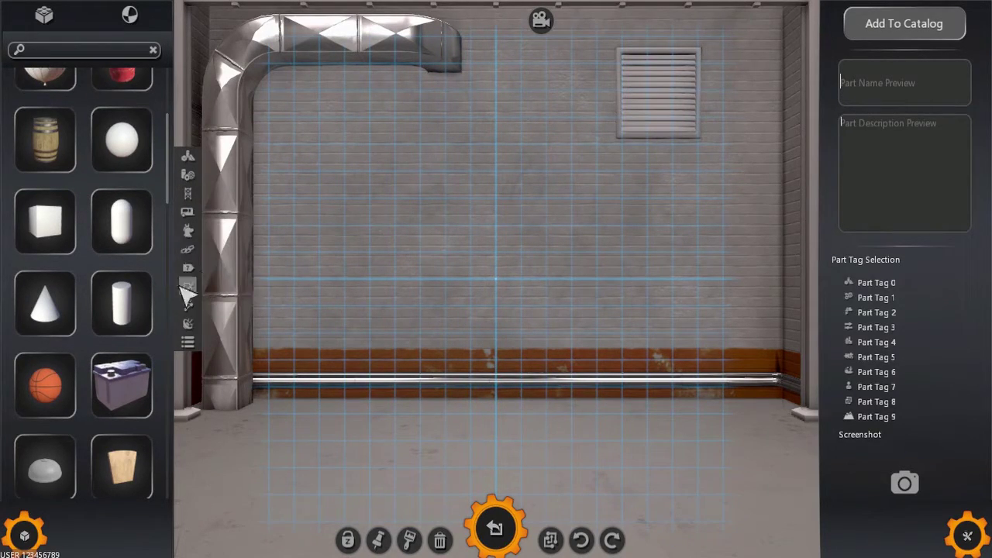
{"action": "left_click", "coordinate": [129, 17]}
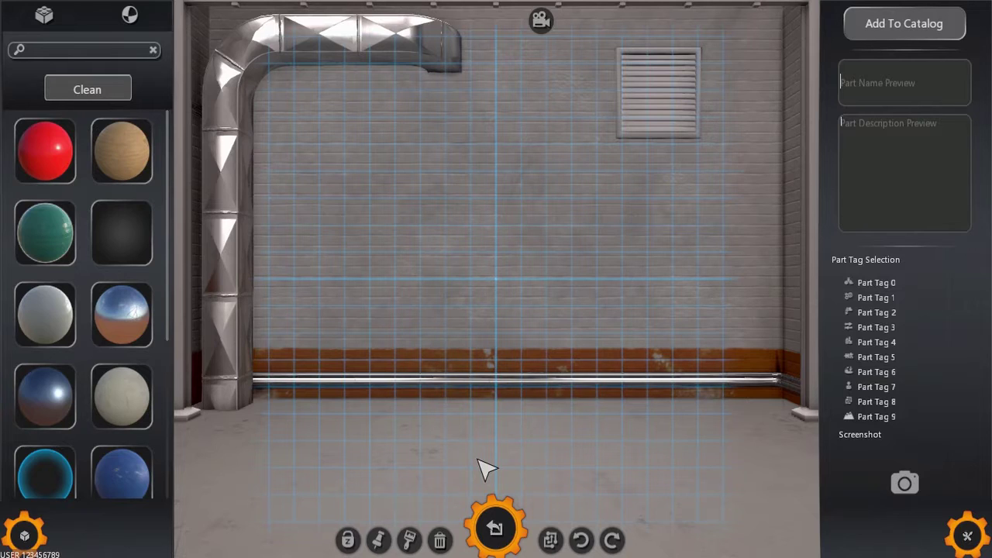
{"action": "left_click", "coordinate": [974, 534]}
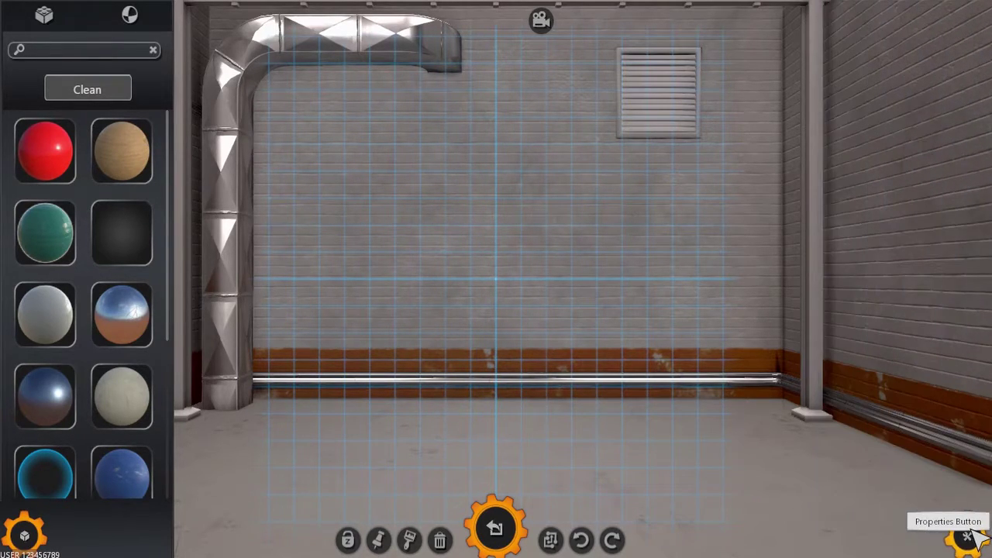
{"action": "left_click", "coordinate": [973, 535]}
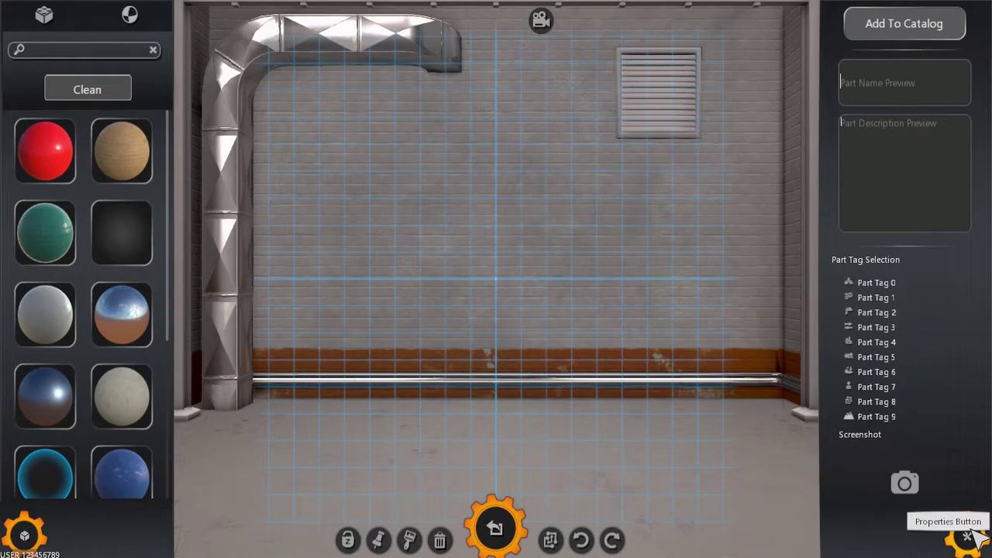
{"action": "left_click", "coordinate": [872, 469]}
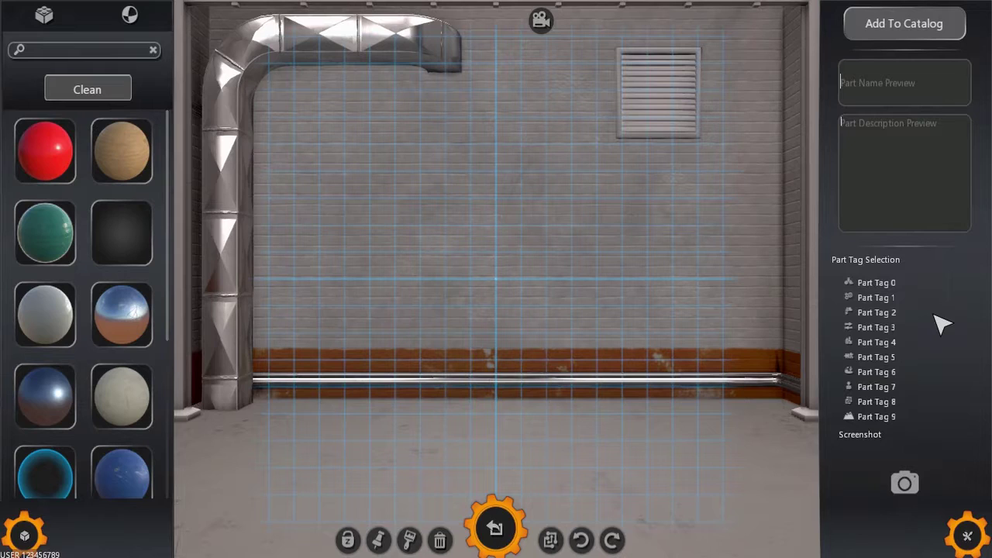
{"action": "scroll", "coordinate": [876, 415], "scroll_direction": "down", "scroll_amount": 1}
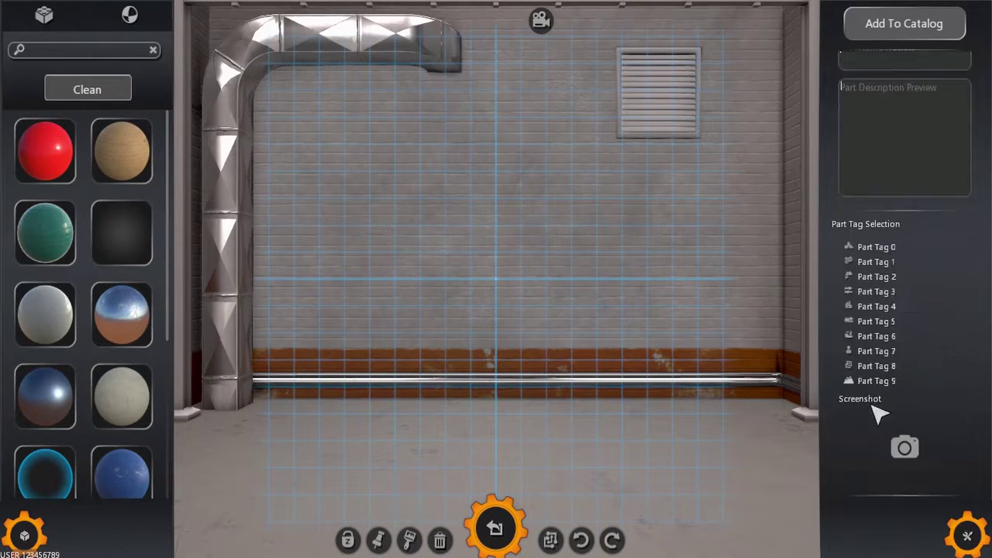
{"action": "scroll", "coordinate": [876, 415], "scroll_direction": "down", "scroll_amount": 3}
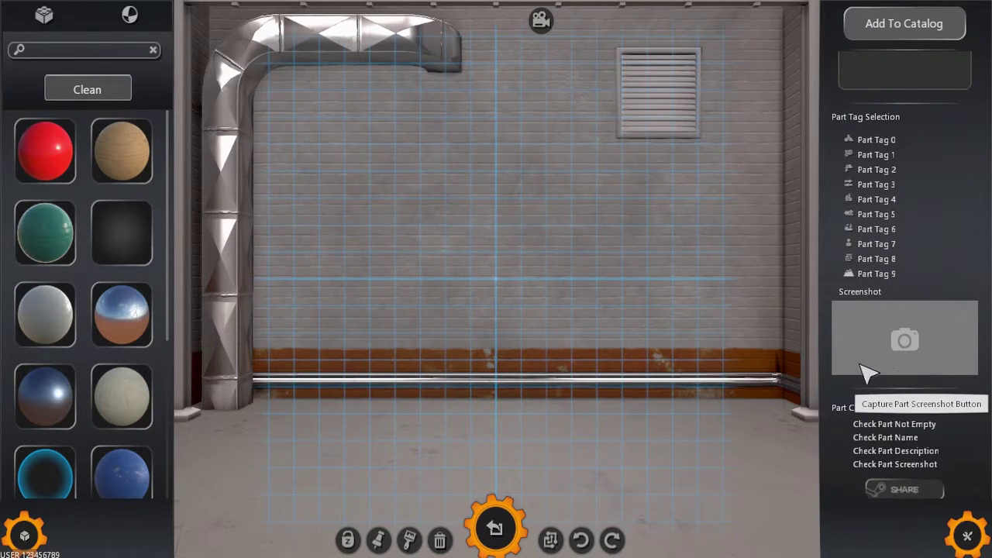
{"action": "scroll", "coordinate": [876, 380], "scroll_direction": "down", "scroll_amount": 1}
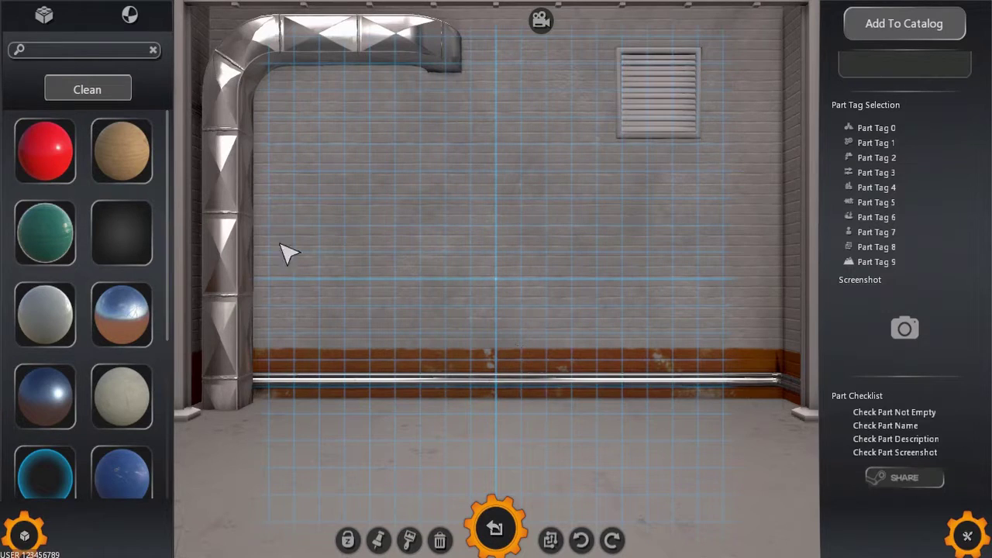
Search the parts list for 'board' and place a board at the wall centre.
{"action": "left_click", "coordinate": [42, 17]}
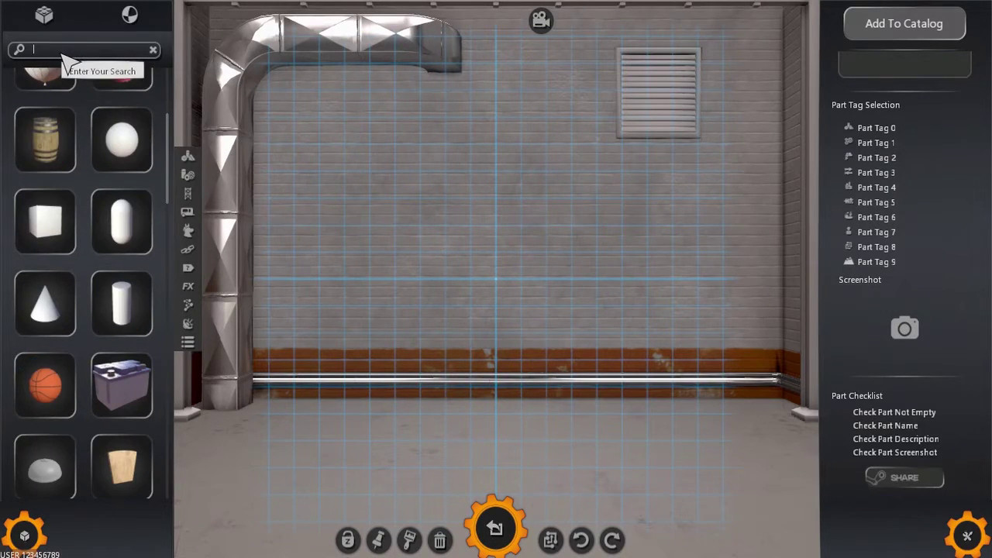
{"action": "type", "text": "board"}
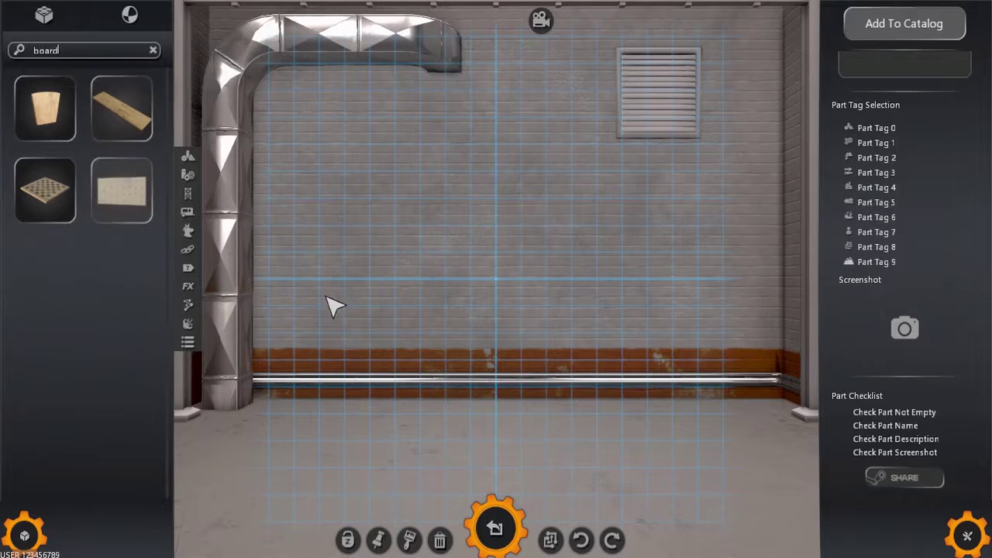
{"action": "left_click_drag", "start_coordinate": [105, 124], "coordinate": [496, 280]}
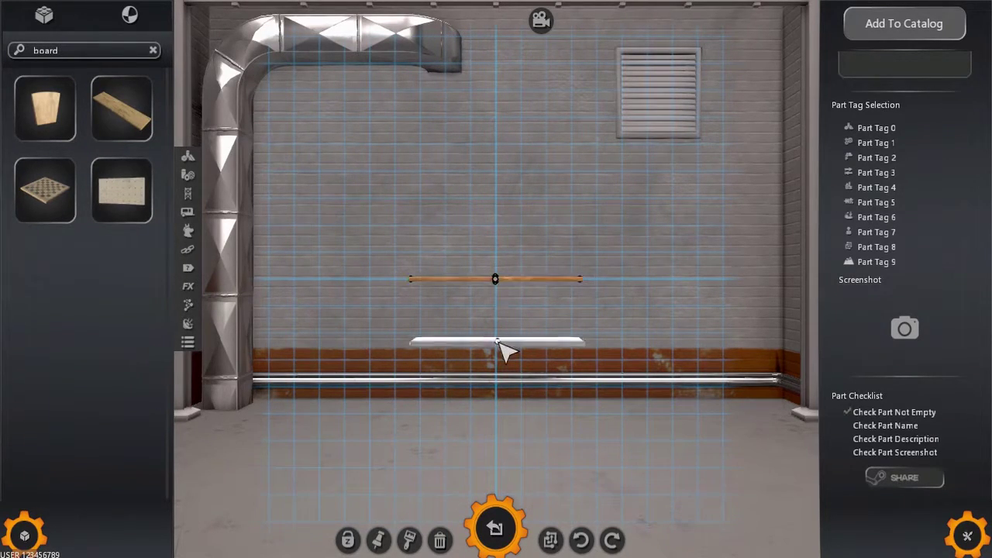
{"action": "left_click", "coordinate": [497, 342]}
Remove the extra board copy and turn the remaining board flat.
{"action": "left_click_drag", "start_coordinate": [500, 339], "coordinate": [525, 315]}
{"action": "right_click_drag", "start_coordinate": [525, 315], "coordinate": [541, 346]}
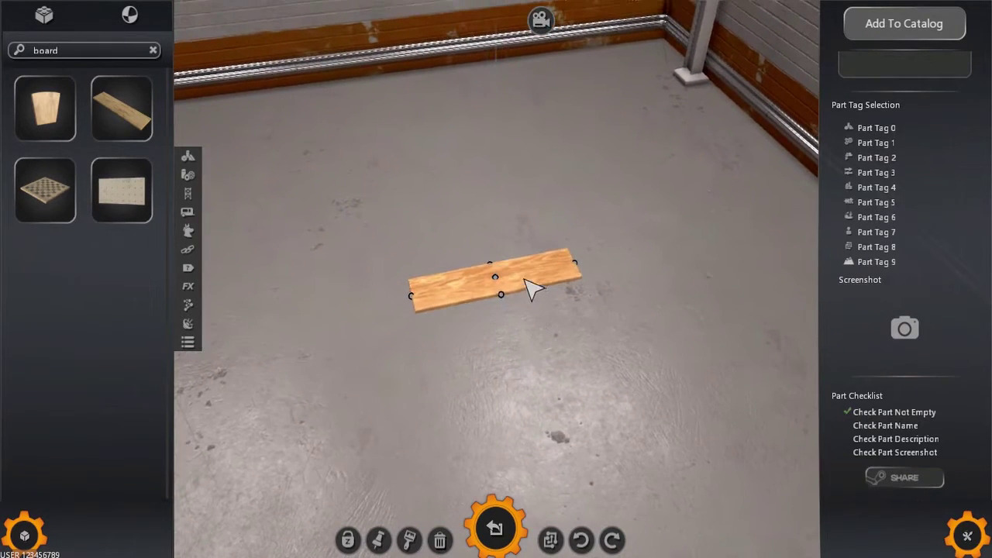
{"action": "left_click_drag", "start_coordinate": [532, 287], "coordinate": [594, 372]}
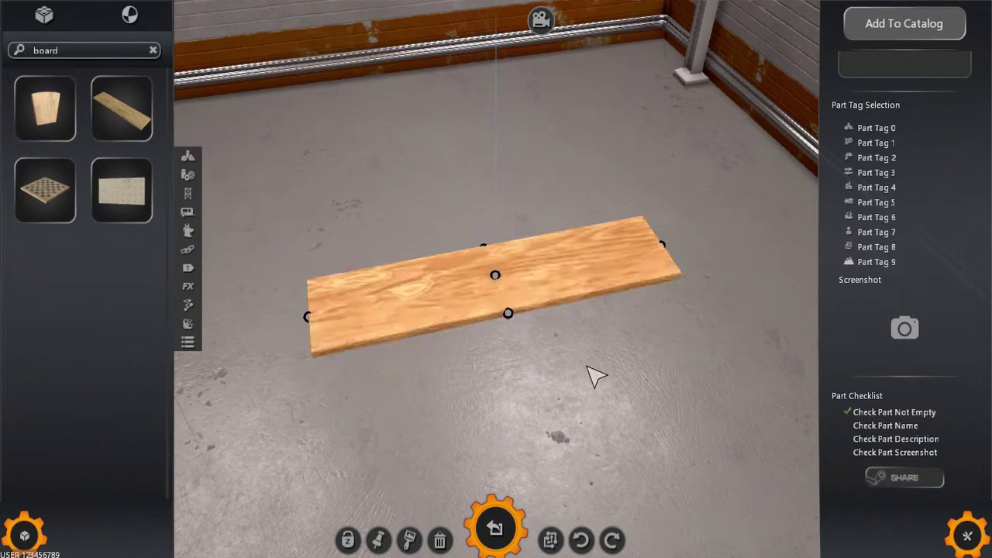
{"action": "right_click_drag", "start_coordinate": [593, 372], "coordinate": [576, 383]}
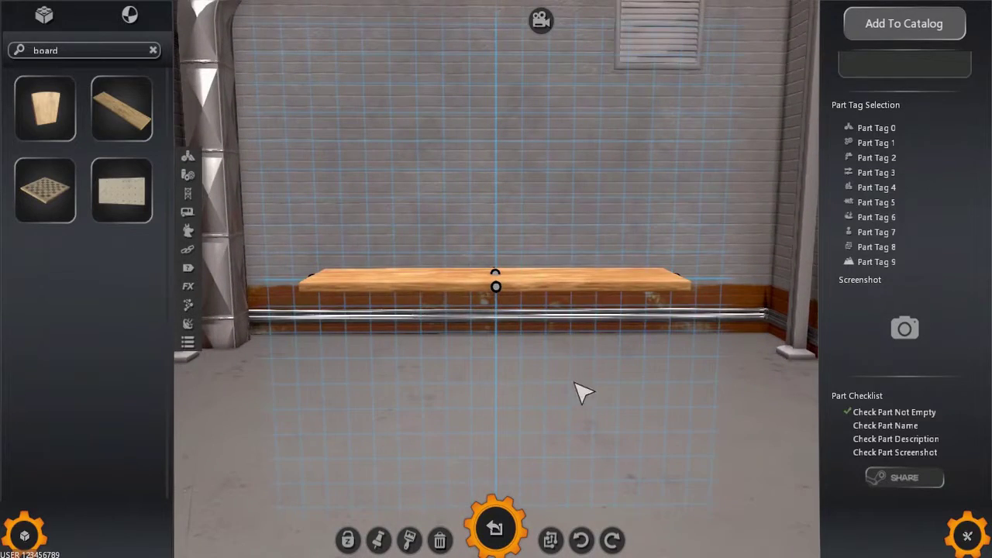
Back in the level, tilt the board about its centre and start a test run.
{"action": "left_click", "coordinate": [505, 525]}
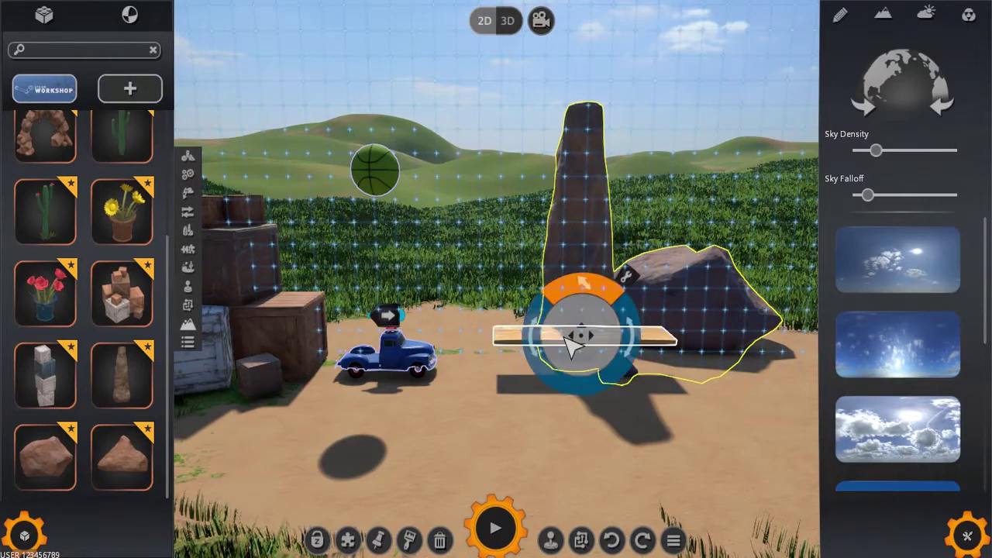
{"action": "left_click_drag", "start_coordinate": [571, 348], "coordinate": [508, 349]}
{"action": "left_click", "coordinate": [495, 528]}
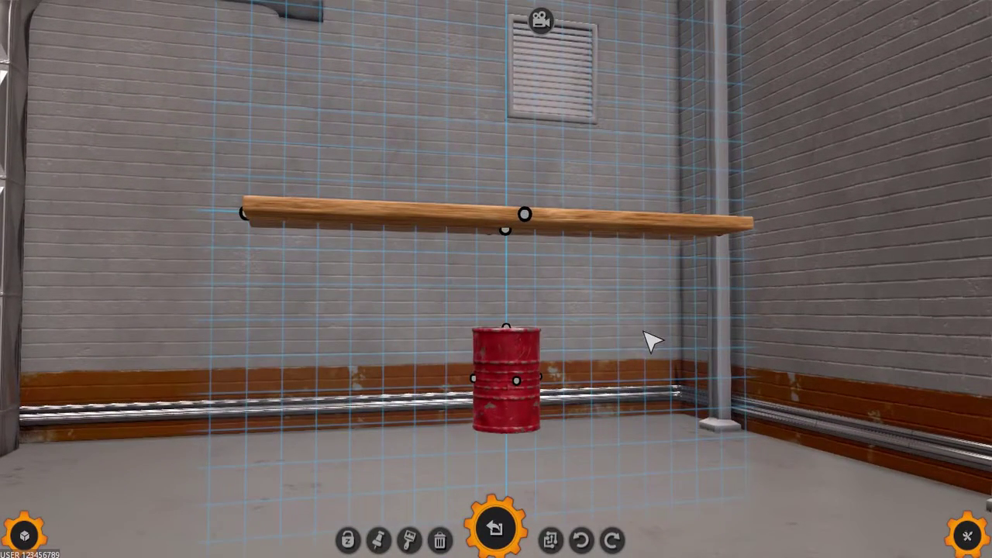
Position the red barrel under the plank's centre and turn it onto its side.
{"action": "left_click_drag", "start_coordinate": [507, 334], "coordinate": [511, 220]}
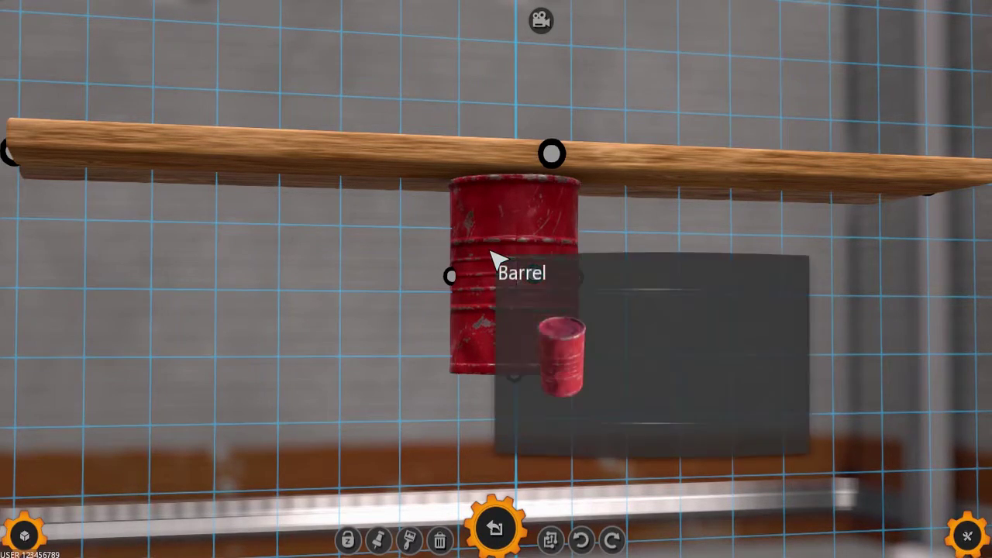
{"action": "left_click_drag", "start_coordinate": [491, 259], "coordinate": [297, 177]}
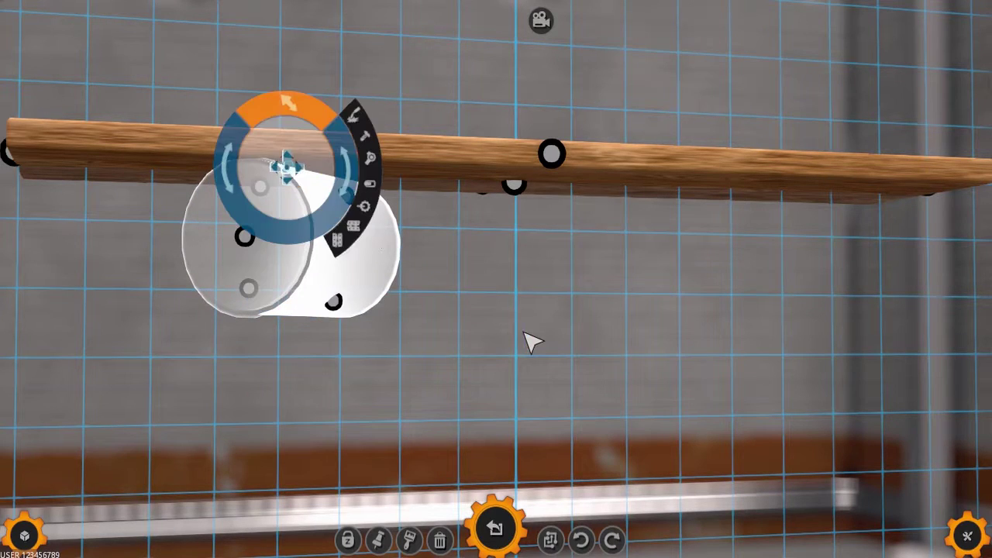
{"action": "left_click", "coordinate": [528, 345]}
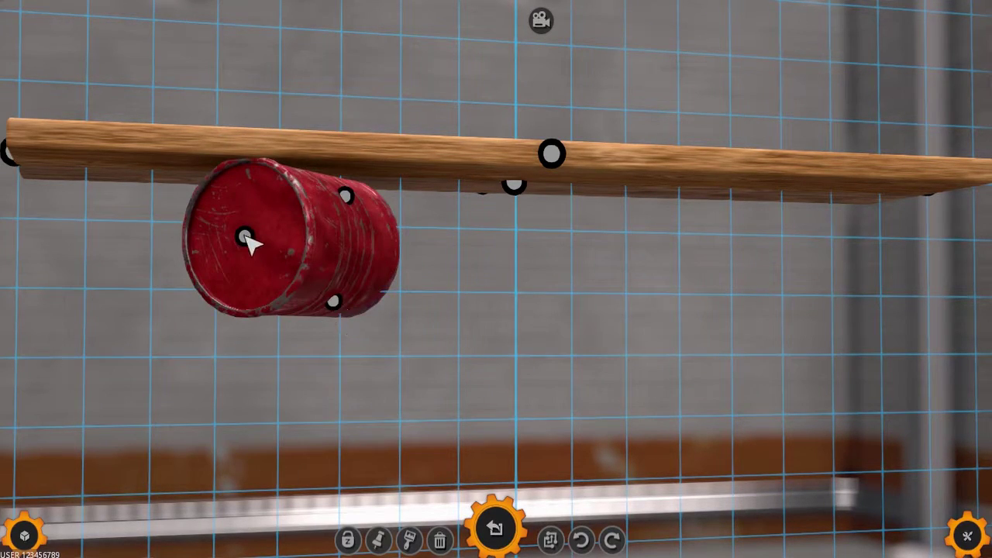
{"action": "left_click_drag", "start_coordinate": [245, 240], "coordinate": [514, 197]}
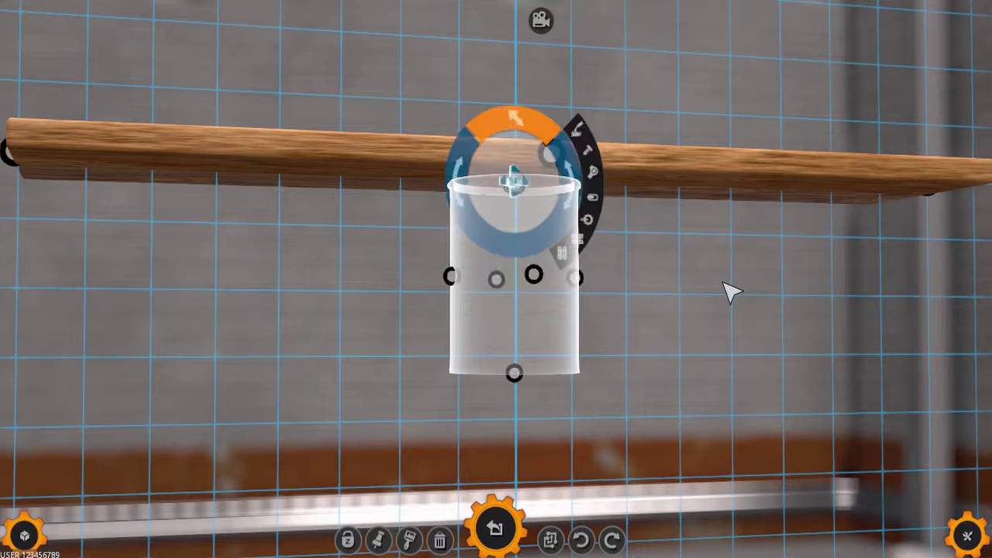
{"action": "left_click", "coordinate": [730, 292]}
{"action": "left_click_drag", "start_coordinate": [543, 281], "coordinate": [518, 200]}
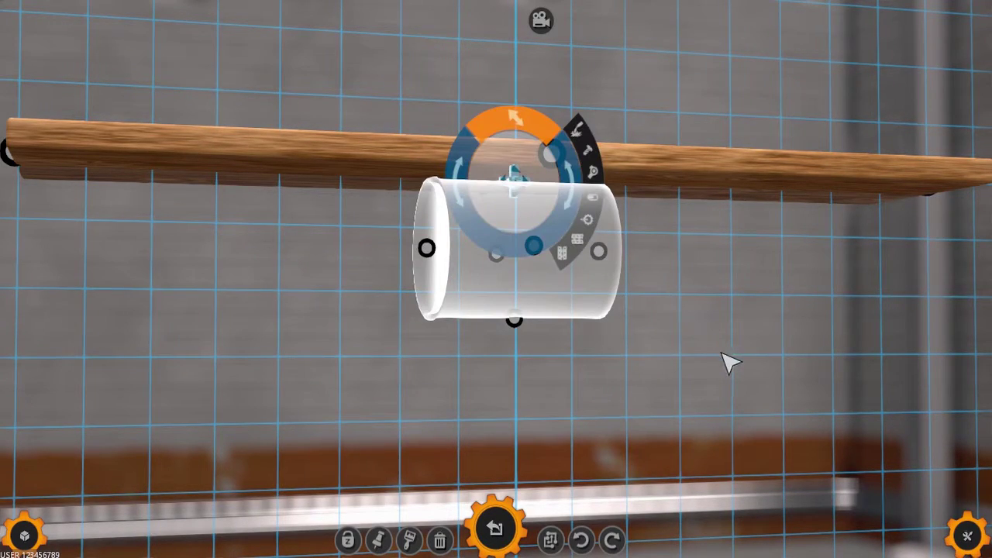
{"action": "left_click", "coordinate": [730, 362]}
{"action": "right_click_drag", "start_coordinate": [645, 385], "coordinate": [695, 383]}
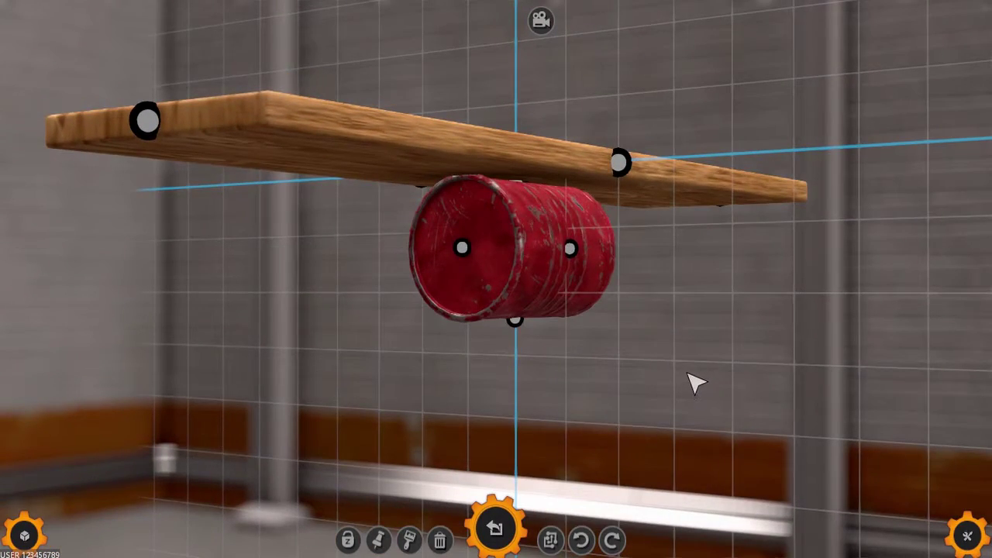
Enlarge the red barrel beneath the plank using its scale arc.
{"action": "left_click", "coordinate": [570, 298]}
{"action": "left_click_drag", "start_coordinate": [515, 117], "coordinate": [527, 73]}
{"action": "right_click_drag", "start_coordinate": [752, 259], "coordinate": [837, 359]}
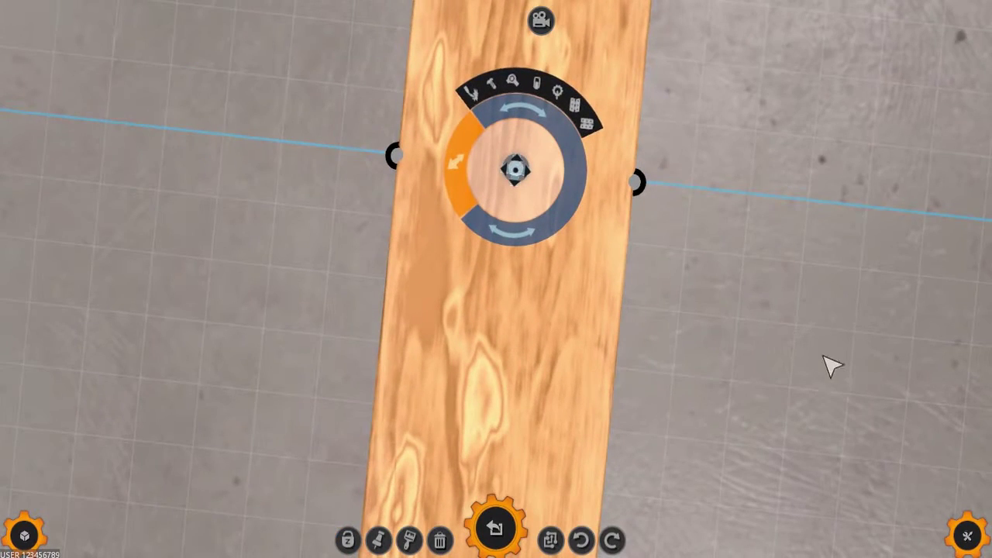
{"action": "left_click_drag", "start_coordinate": [578, 153], "coordinate": [505, 133]}
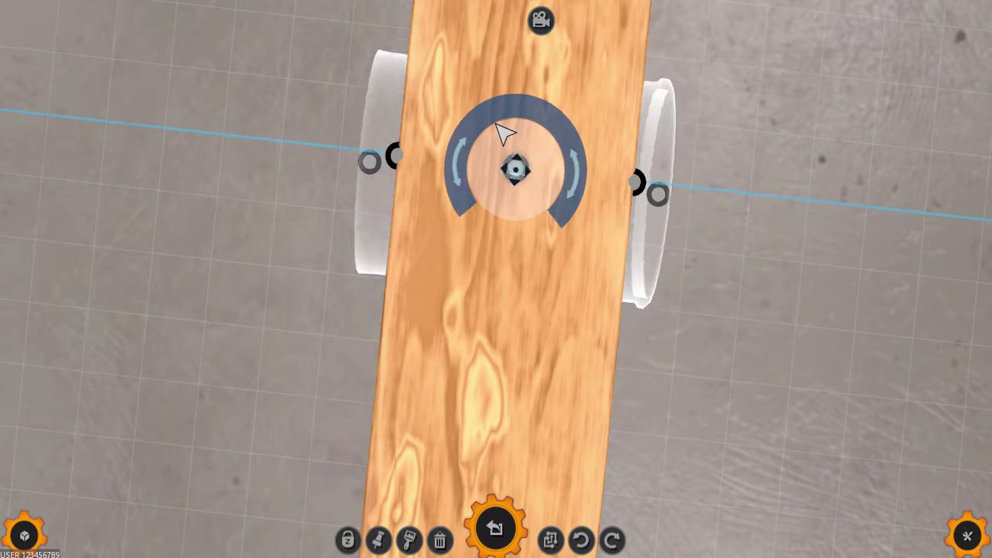
{"action": "left_click", "coordinate": [764, 248]}
Rotate the barrel so it sits crosswise under the plank.
{"action": "right_click_drag", "start_coordinate": [786, 288], "coordinate": [702, 227]}
{"action": "left_click", "coordinate": [560, 245]}
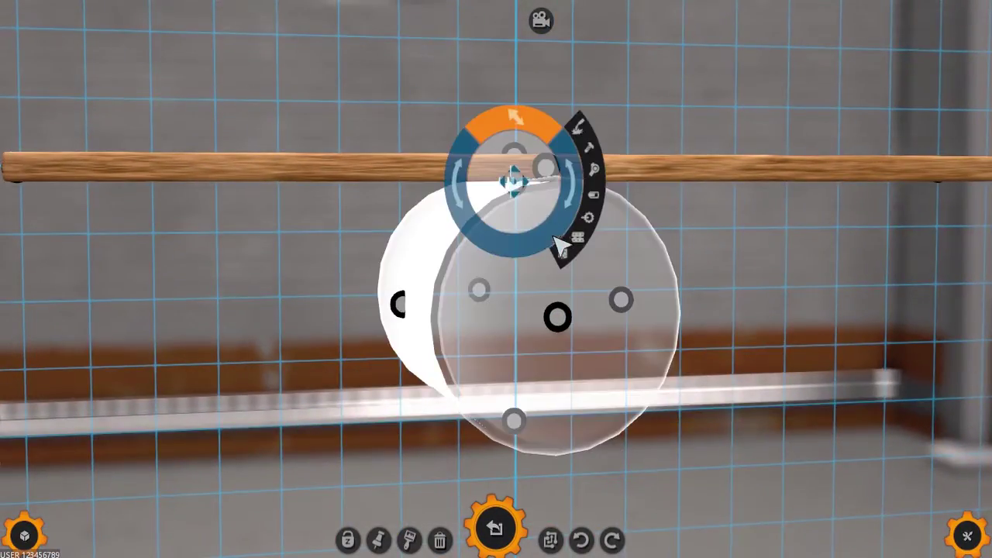
{"action": "left_click_drag", "start_coordinate": [521, 128], "coordinate": [514, 188]}
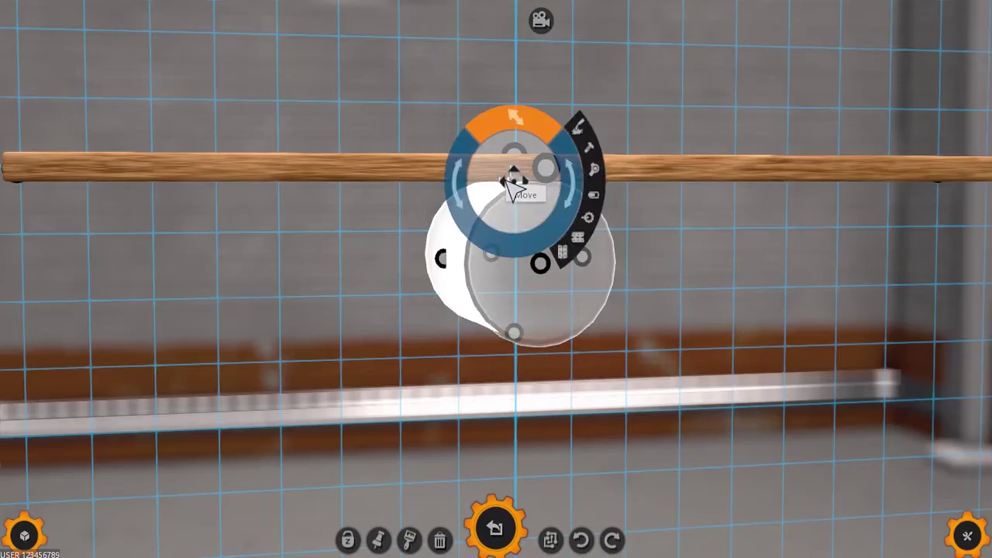
{"action": "left_click", "coordinate": [710, 325]}
{"action": "mouse_move", "coordinate": [710, 325]}
{"action": "right_mouse_down"}
{"action": "mouse_move", "coordinate": [753, 312]}
{"action": "mouse_move", "coordinate": [797, 319]}
{"action": "mouse_move", "coordinate": [773, 339]}
{"action": "mouse_move", "coordinate": [708, 328]}
{"action": "right_mouse_up"}
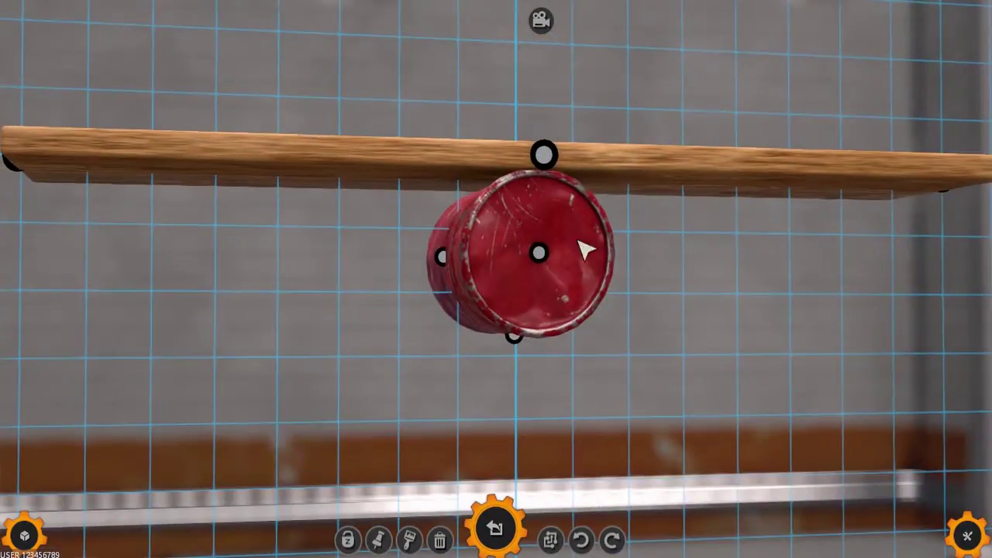
{"action": "right_click_drag", "start_coordinate": [679, 269], "coordinate": [686, 287]}
Switch the barrel's connector from SnapAxle to the SnapHinge1 hinge.
{"action": "left_click", "coordinate": [573, 259]}
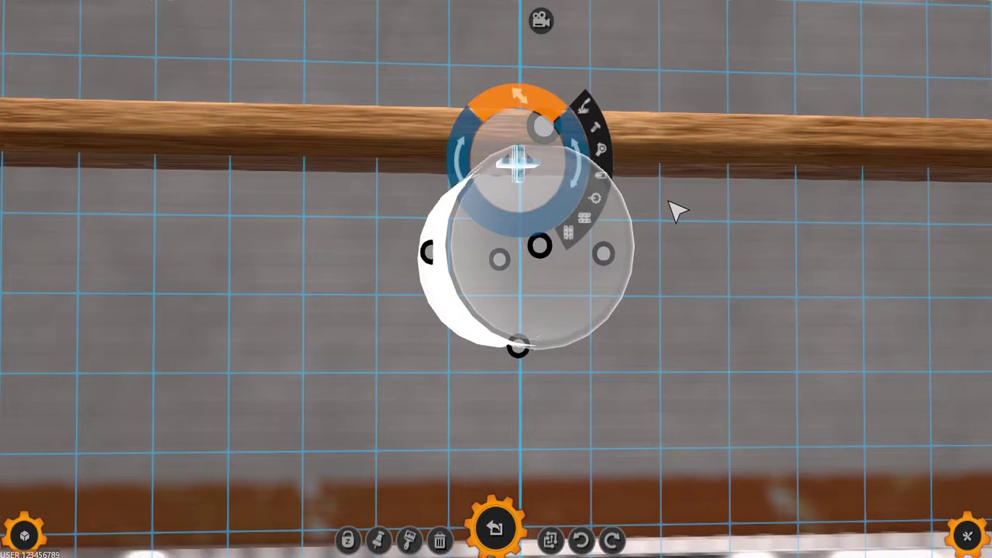
{"action": "left_click", "coordinate": [597, 199]}
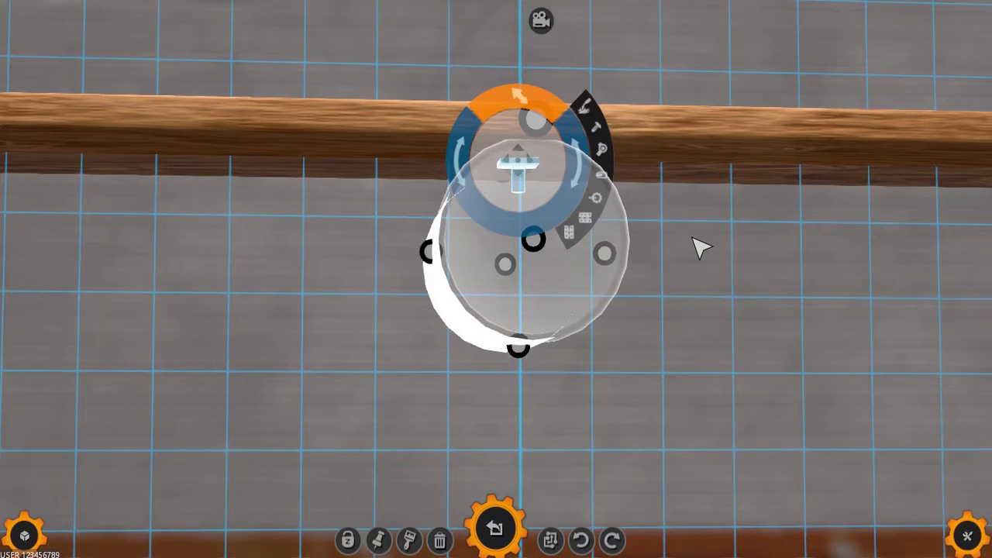
{"action": "left_click", "coordinate": [588, 218]}
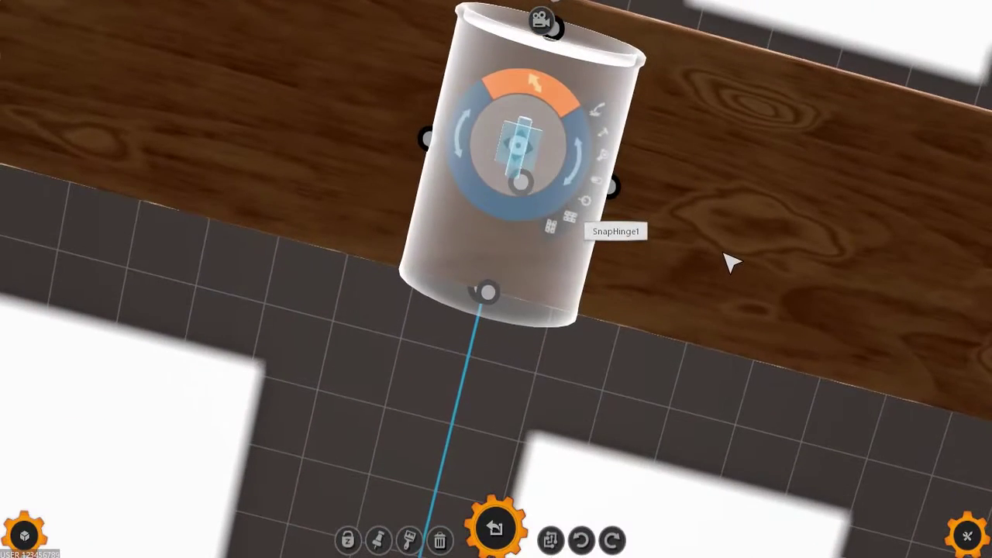
Cycle the SnapHinge1 orientation options until the plank can pivot on the barrel.
{"action": "left_click", "coordinate": [568, 219]}
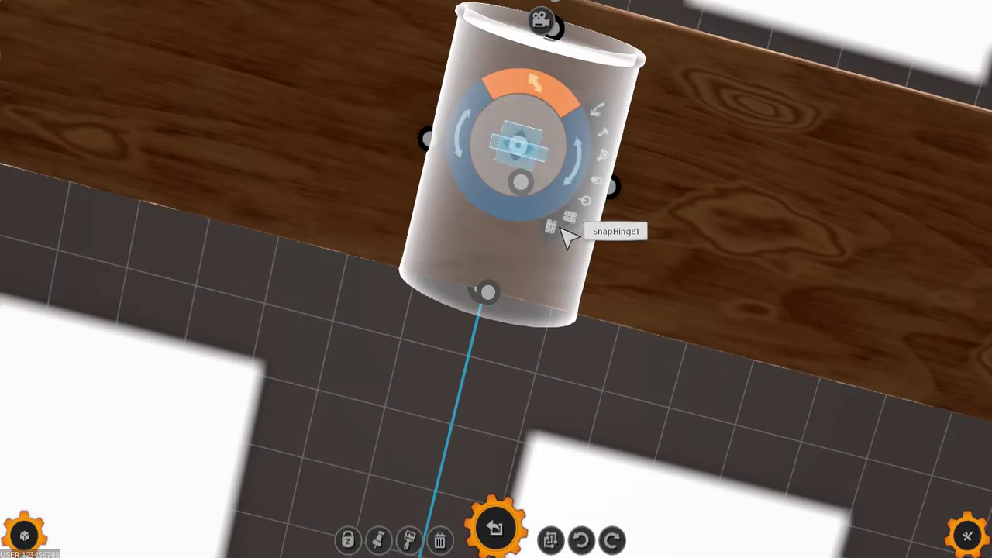
{"action": "left_click", "coordinate": [552, 228]}
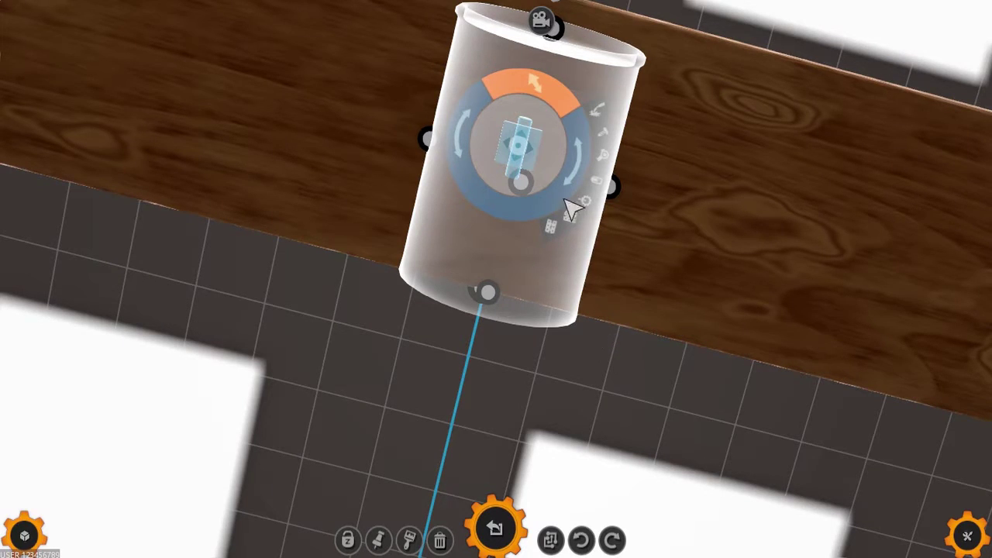
{"action": "left_click", "coordinate": [599, 183]}
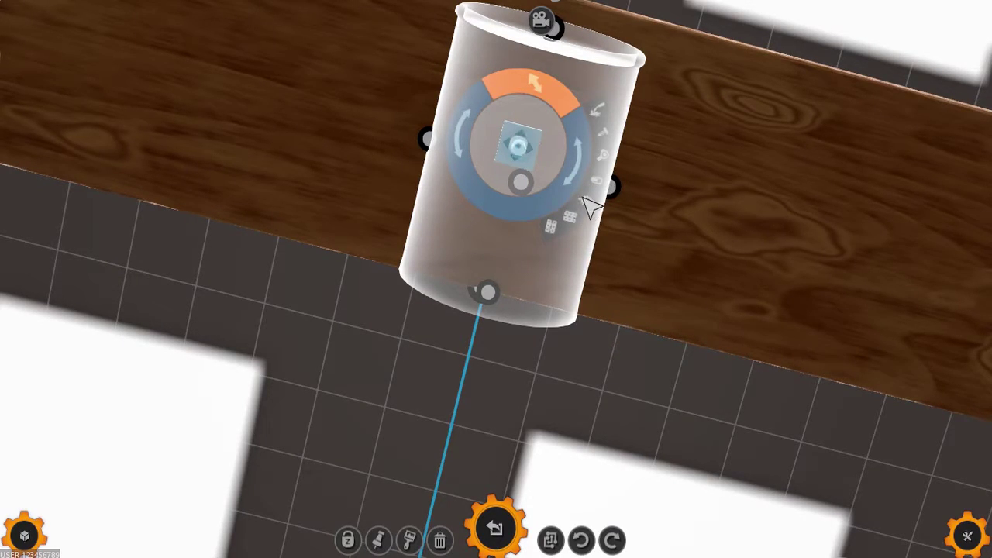
{"action": "left_click", "coordinate": [608, 143]}
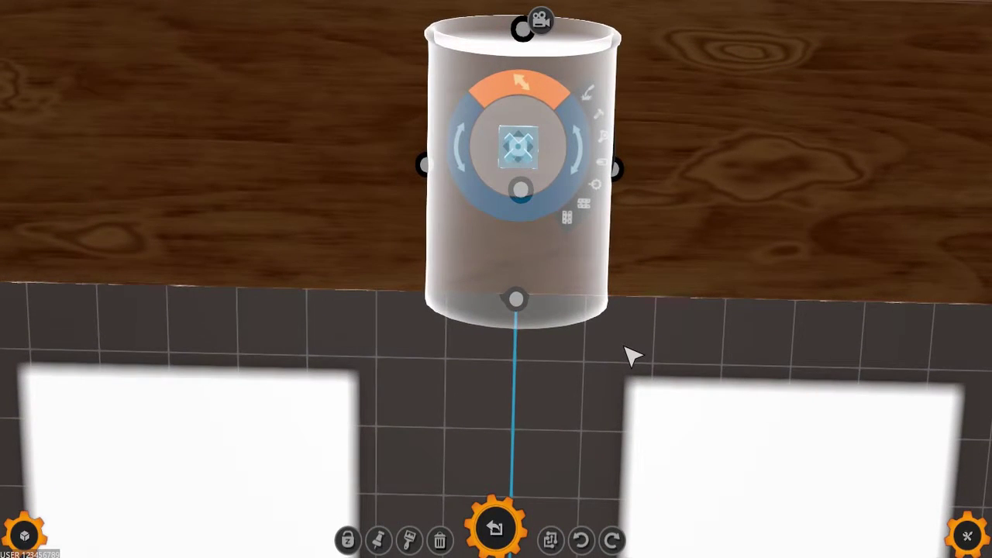
{"action": "left_click", "coordinate": [585, 207]}
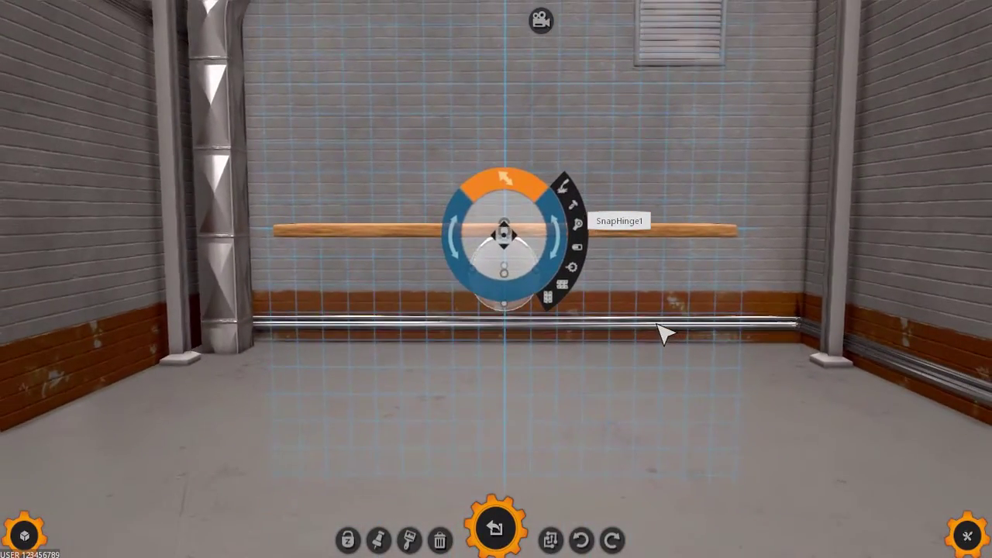
Apply the hinge at the plank's centre and attach a rotated hook under its right end.
{"action": "left_click", "coordinate": [662, 330]}
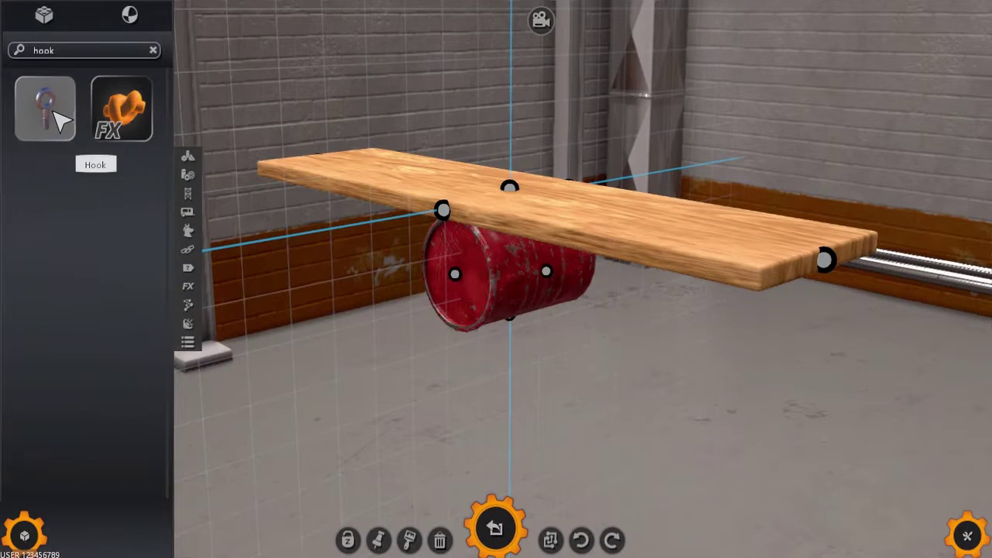
{"action": "left_click_drag", "start_coordinate": [77, 129], "coordinate": [740, 287]}
{"action": "left_click_drag", "start_coordinate": [752, 221], "coordinate": [735, 206]}
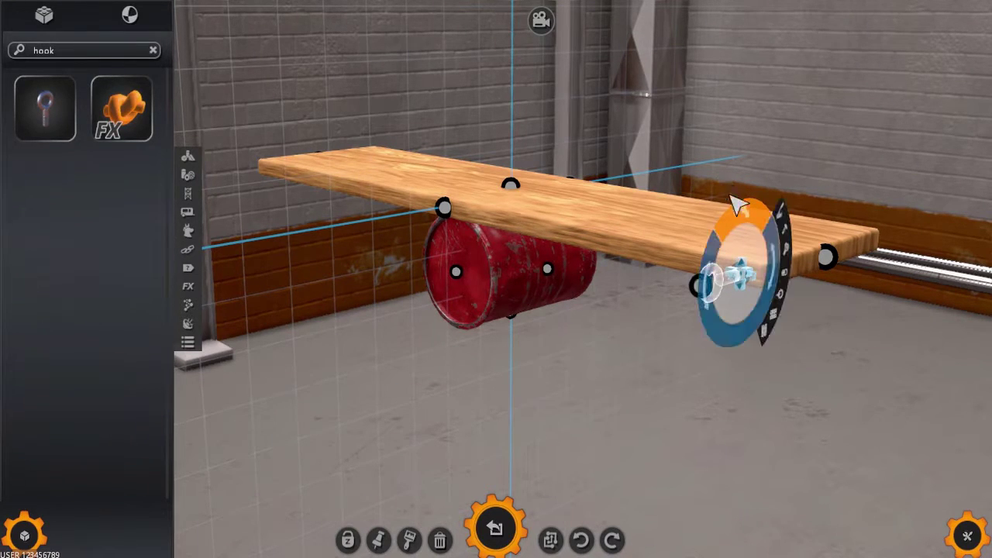
{"action": "left_click", "coordinate": [828, 372]}
{"action": "right_click_drag", "start_coordinate": [841, 409], "coordinate": [842, 382]}
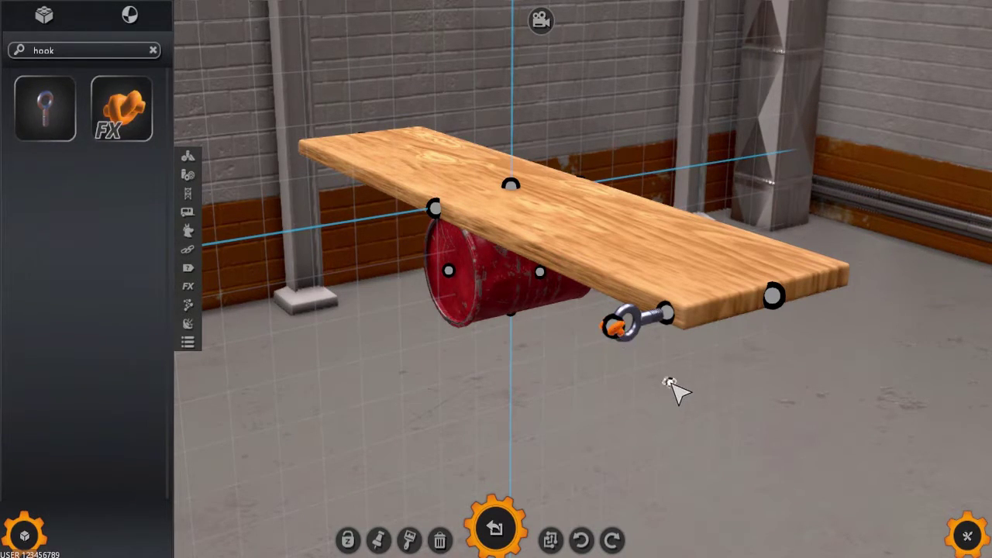
{"action": "right_click_drag", "start_coordinate": [616, 355], "coordinate": [689, 381]}
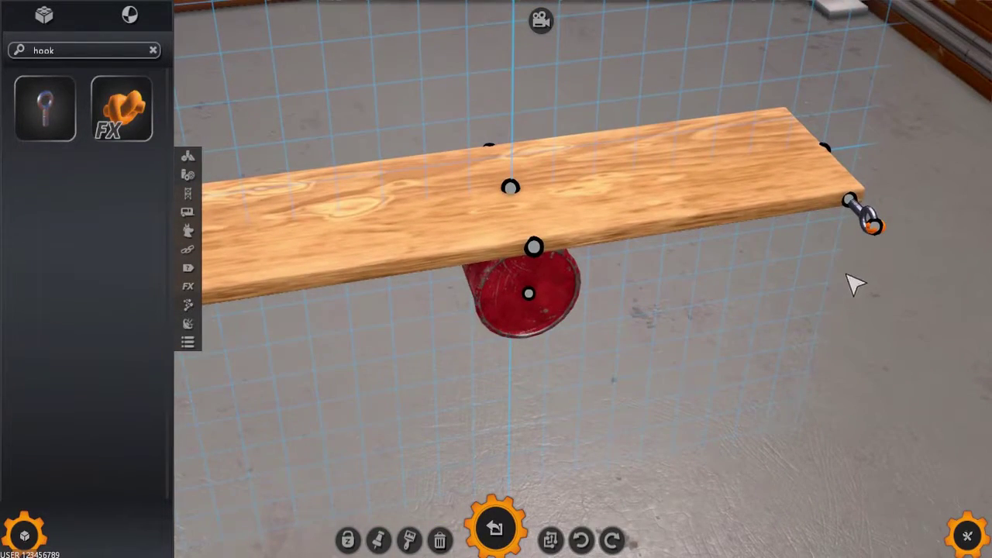
{"action": "right_click_drag", "start_coordinate": [716, 312], "coordinate": [700, 293]}
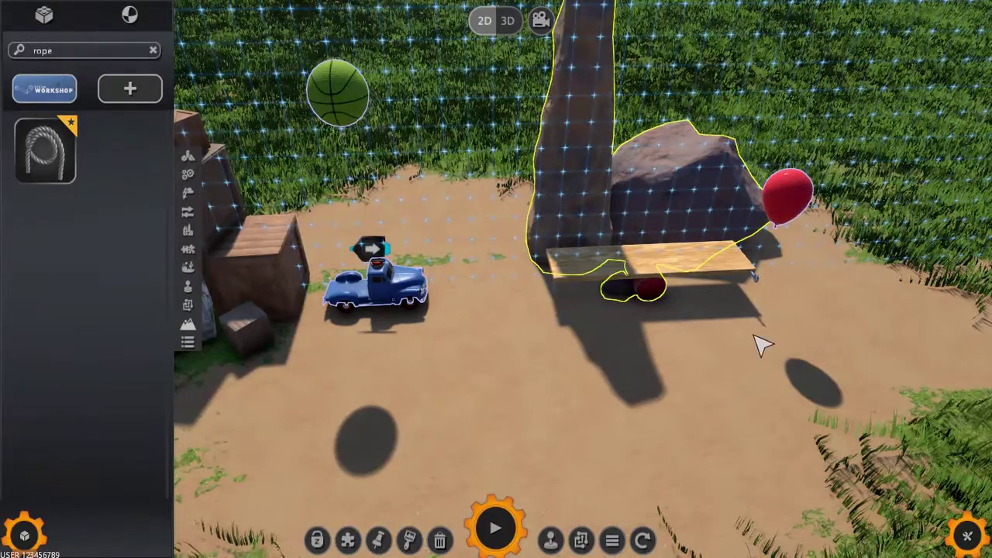
Run the machine so the truck passes under the seesaw, then stop and reset.
{"action": "right_click_drag", "start_coordinate": [759, 343], "coordinate": [793, 348]}
{"action": "left_click", "coordinate": [512, 527]}
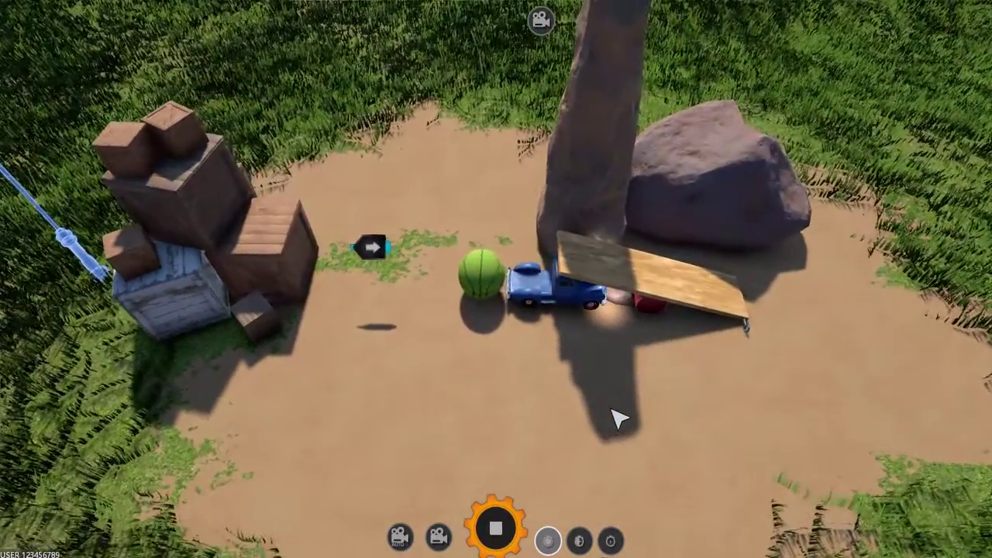
{"action": "left_click", "coordinate": [496, 529]}
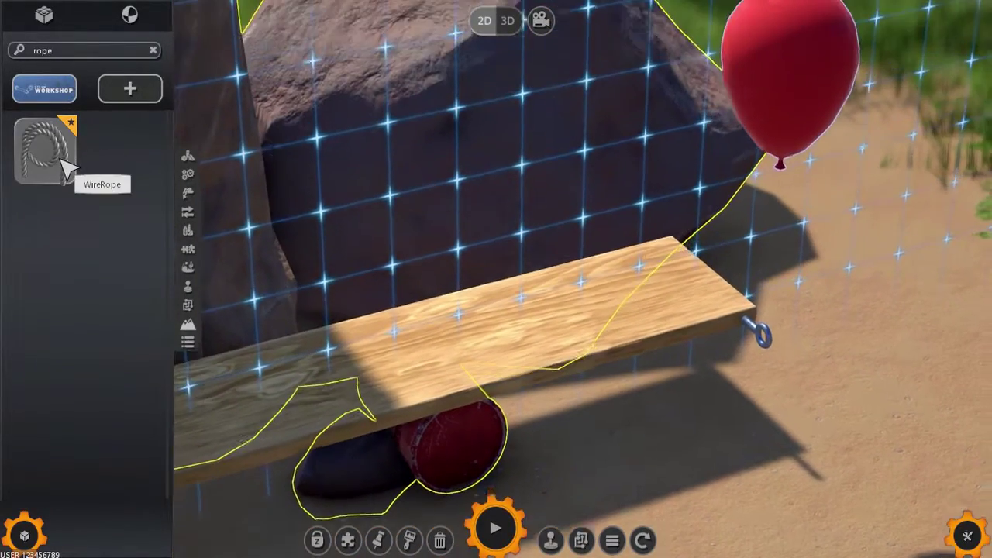
Tie a wire rope from the seesaw's hook to the red balloon, then switch to Gameplay Usage view.
{"action": "left_click", "coordinate": [47, 152]}
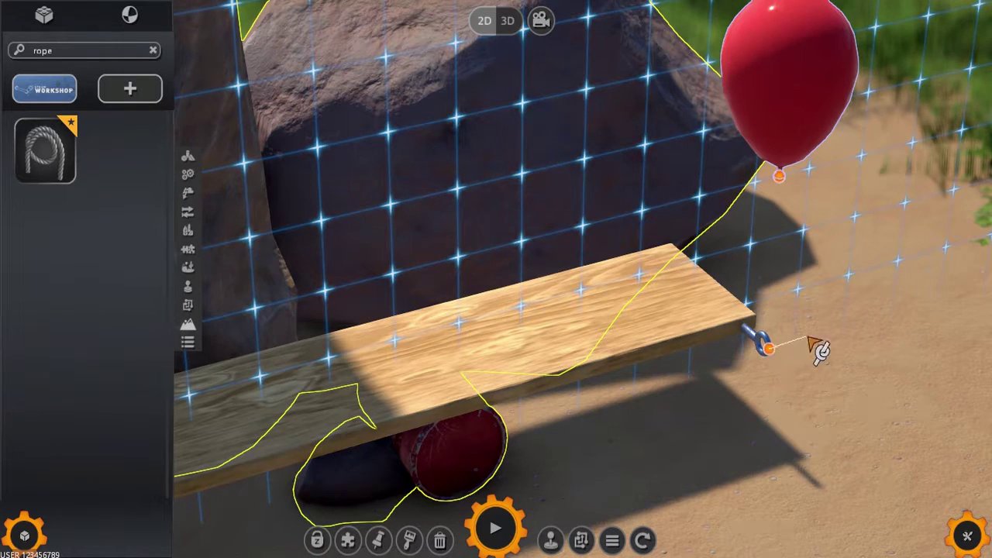
{"action": "left_click", "coordinate": [779, 177]}
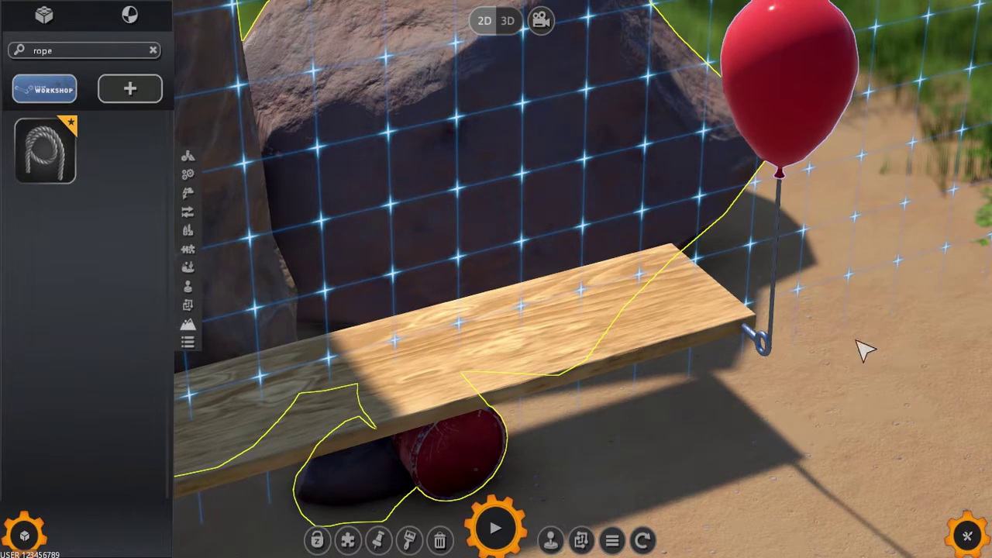
{"action": "left_click", "coordinate": [352, 539]}
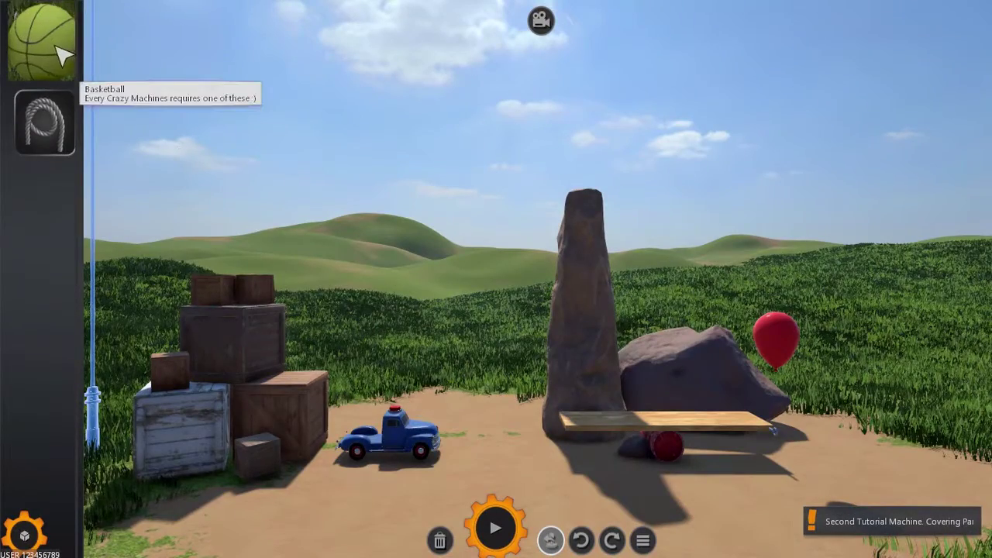
Place a basketball in the scene and a rope on the plank's right end, then run the machine.
{"action": "left_click_drag", "start_coordinate": [44, 43], "coordinate": [399, 299]}
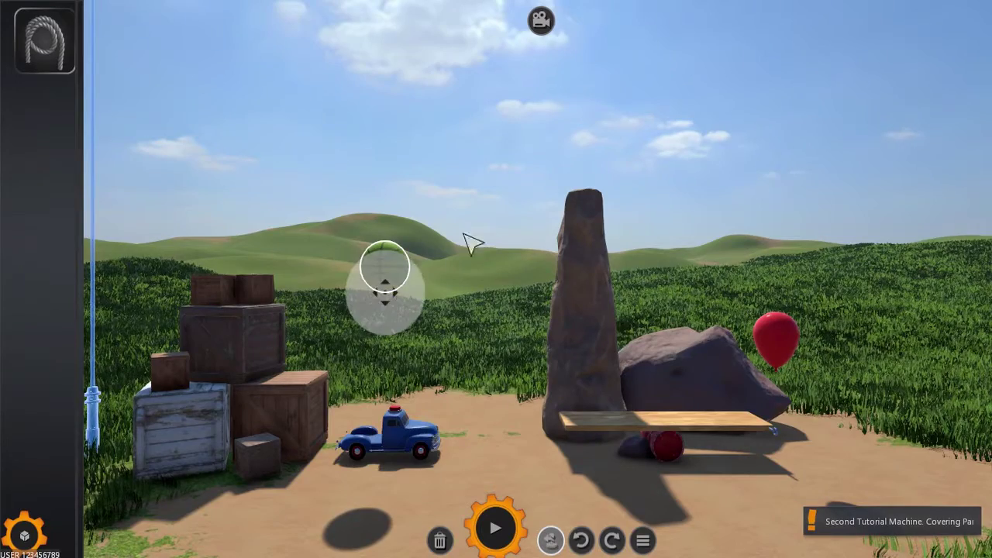
{"action": "left_click_drag", "start_coordinate": [44, 43], "coordinate": [777, 373]}
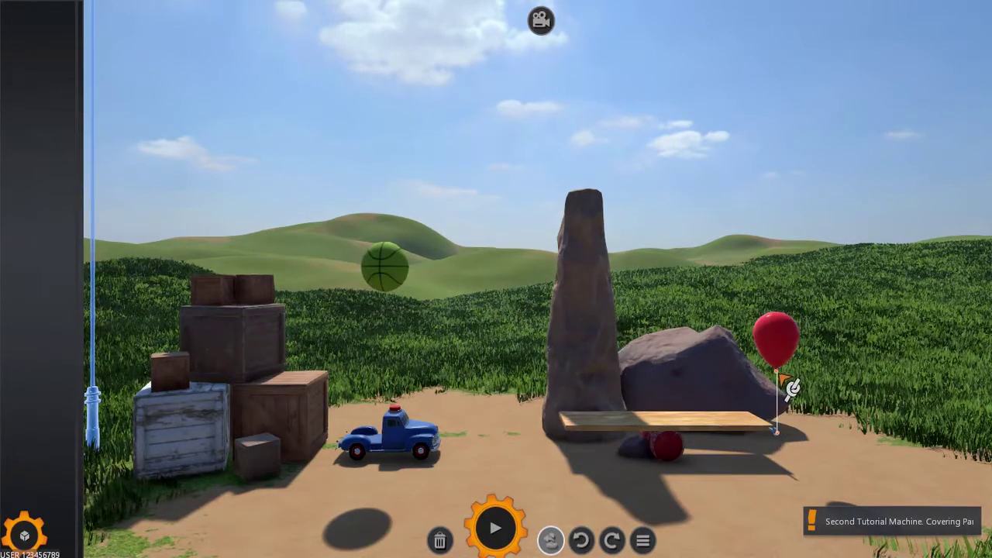
{"action": "left_click", "coordinate": [494, 529]}
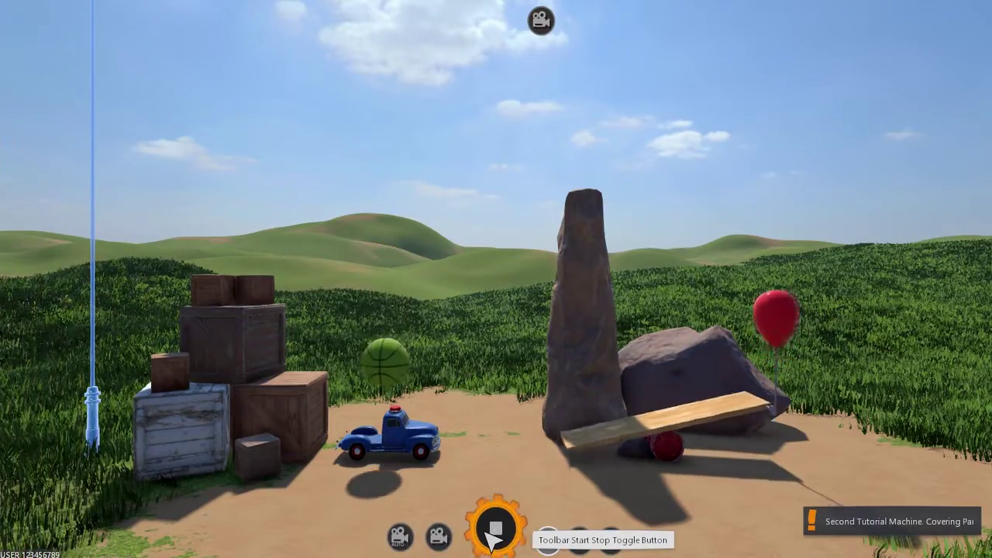